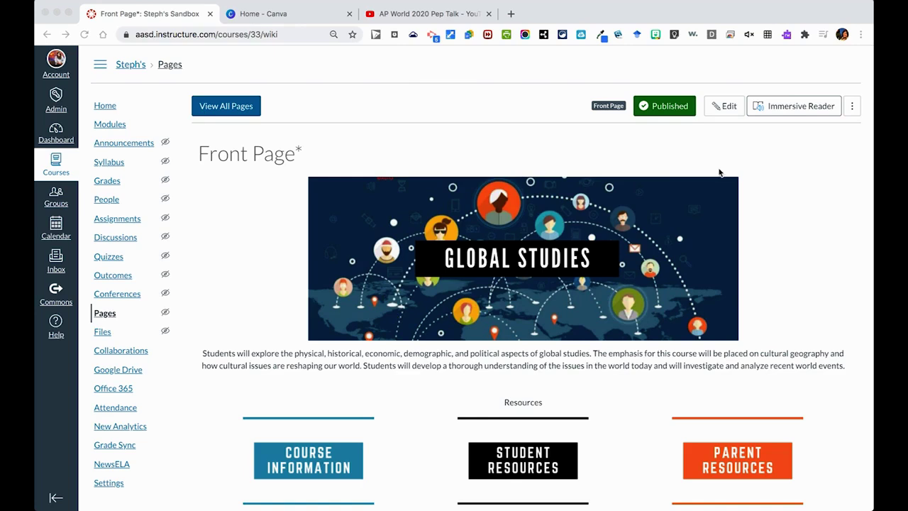
- Create a new course page titled 'Online Agreements' plus the teacher's name, ready for body text
click(215, 112)
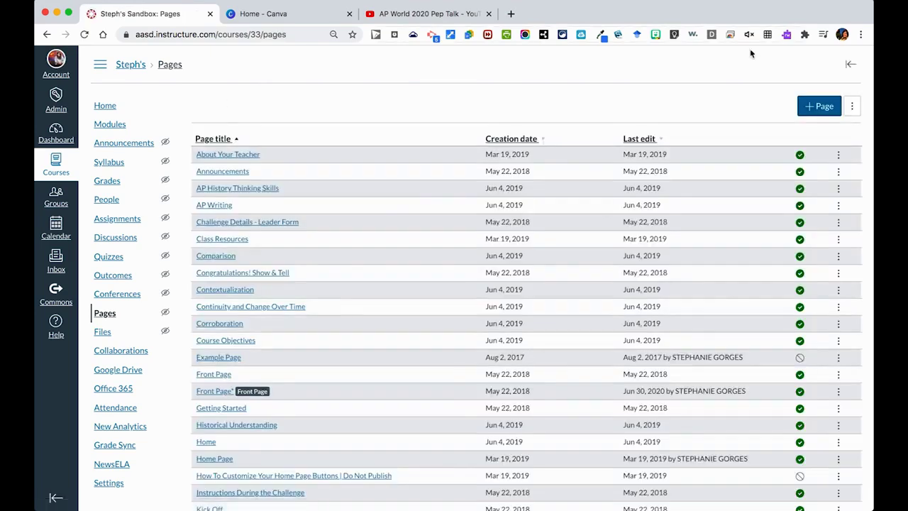
click(814, 113)
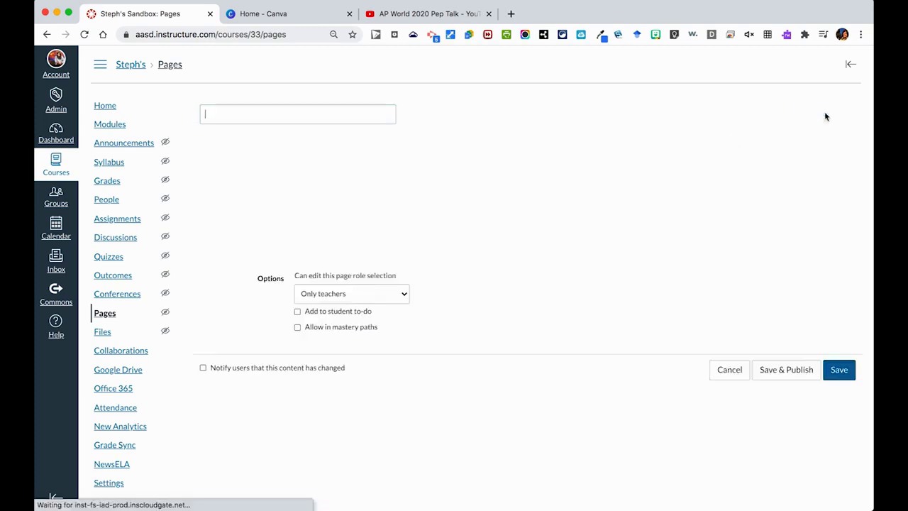
click(324, 110)
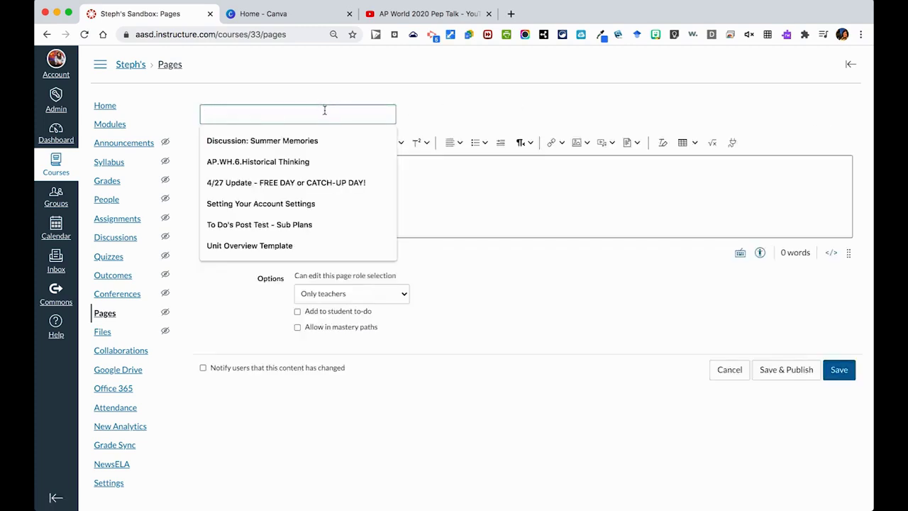
text(Online)
key(Down)
key(Return)
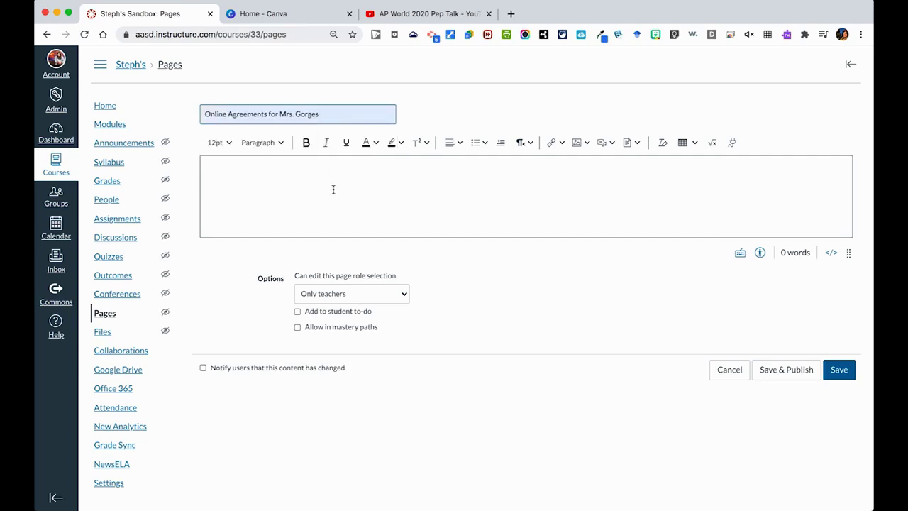
click(333, 189)
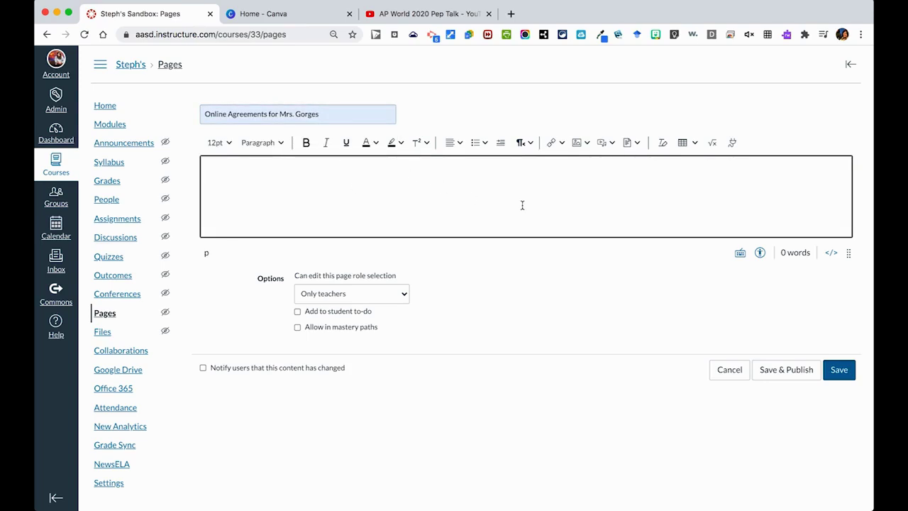
- Upload Pages Welcome.jpg from the computer and insert it into the page body
click(587, 144)
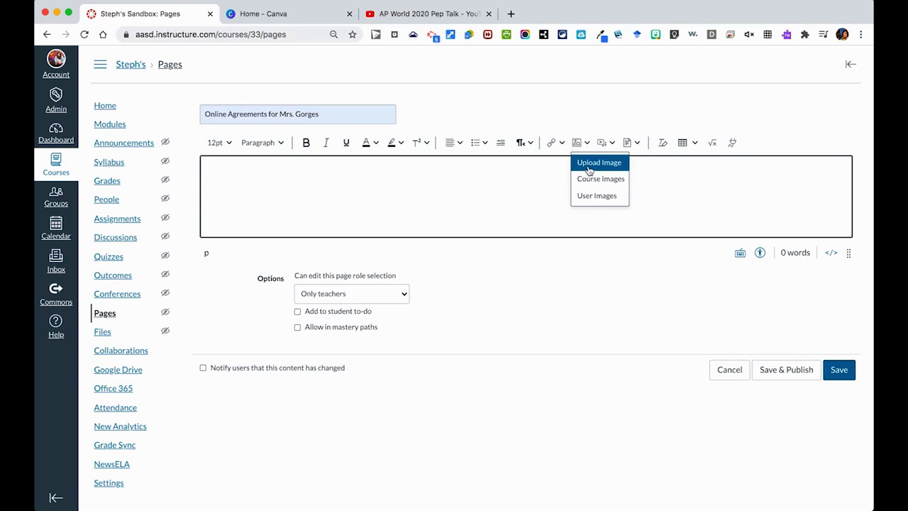
click(589, 169)
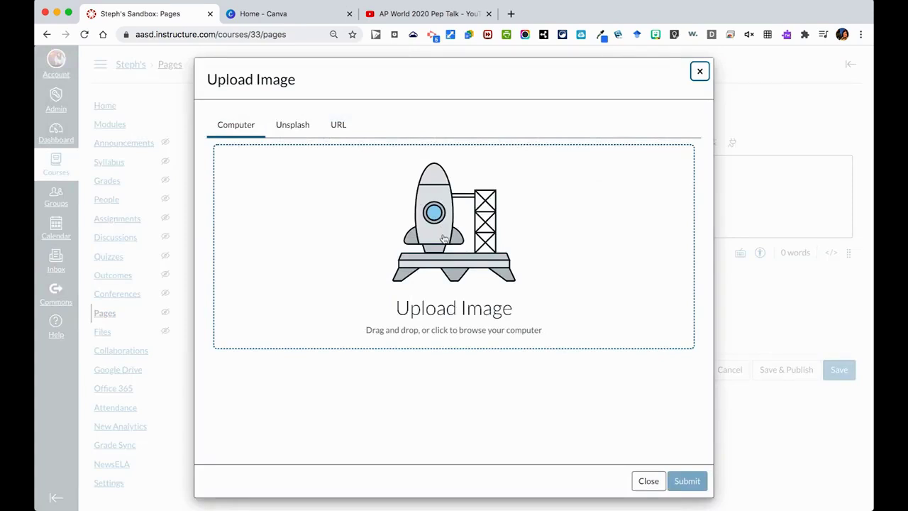
click(443, 239)
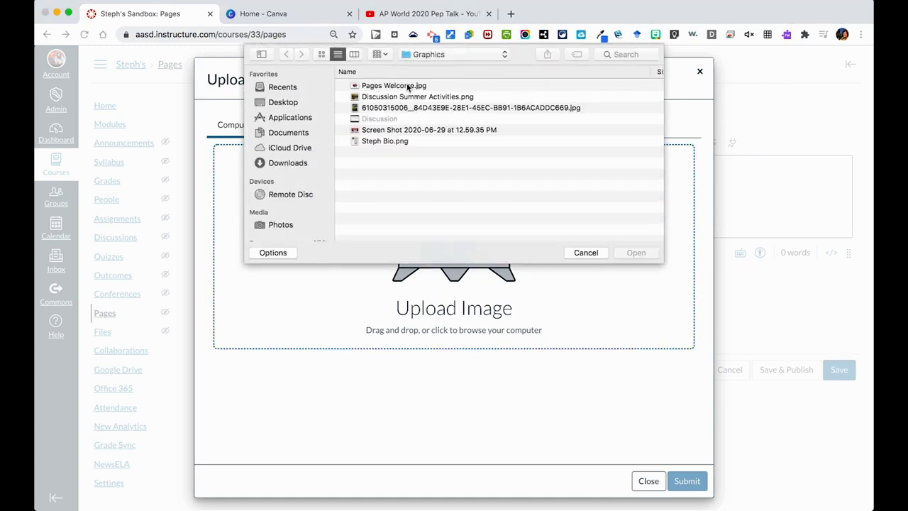
double_click(407, 86)
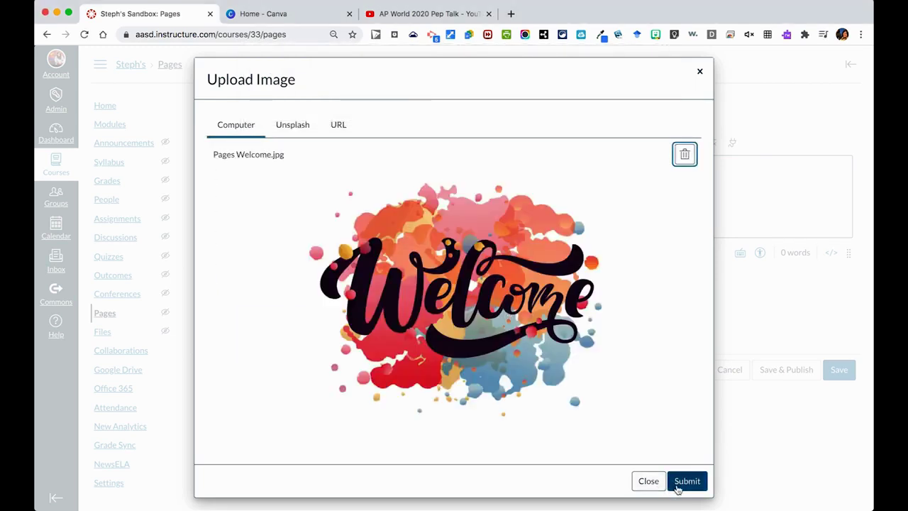
click(687, 481)
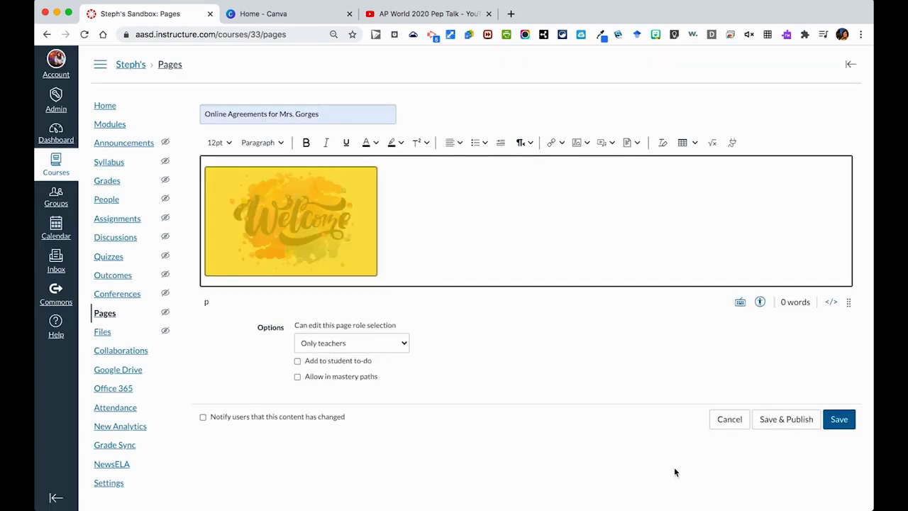
click(328, 227)
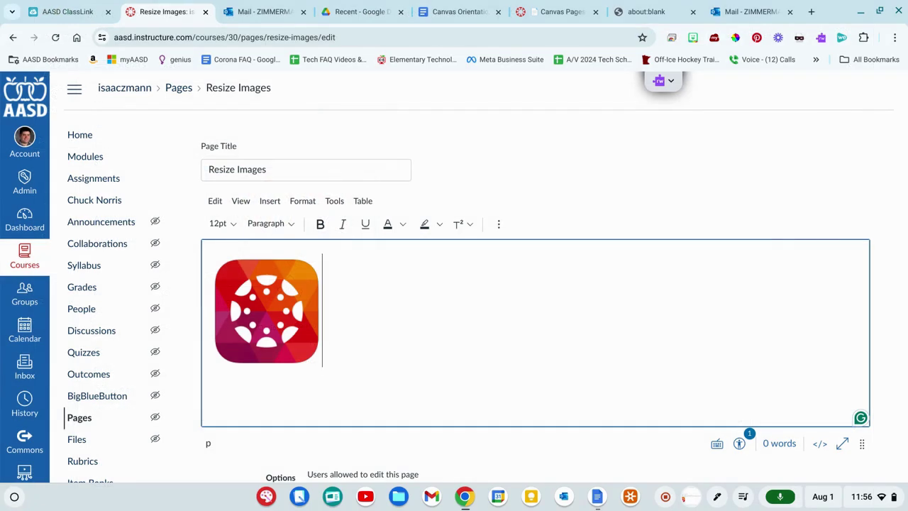
- Set the Canvas logo image to the Small preset size
click(272, 325)
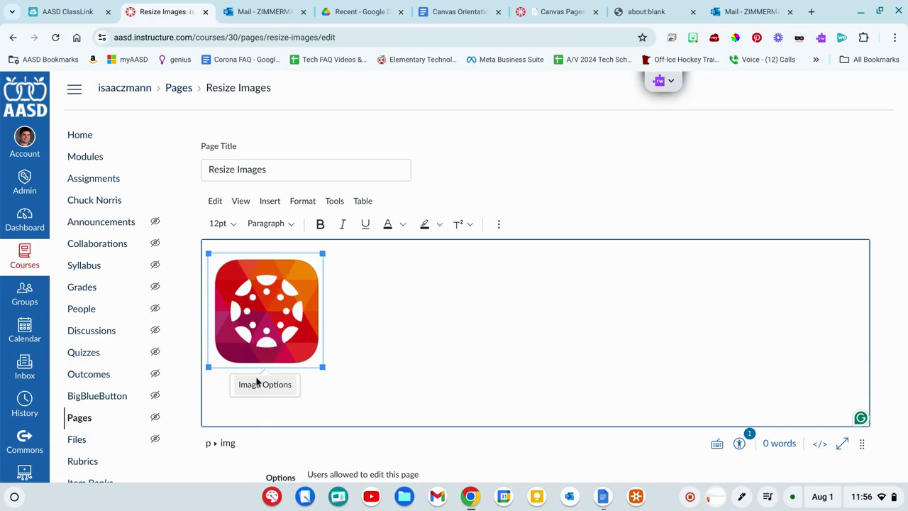
click(259, 381)
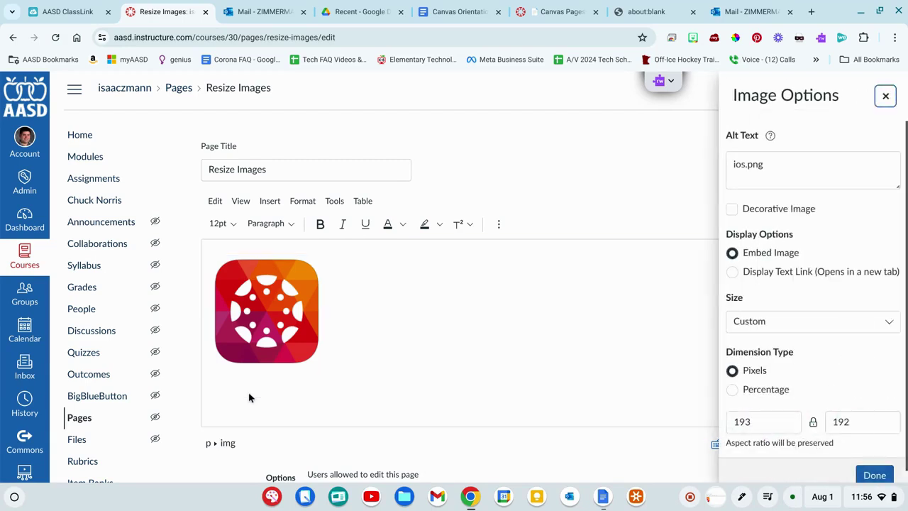
click(765, 326)
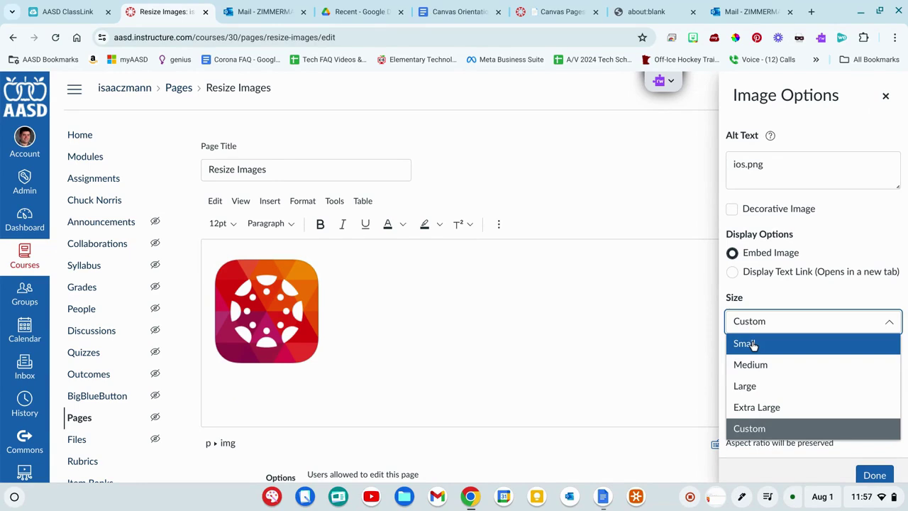
click(753, 345)
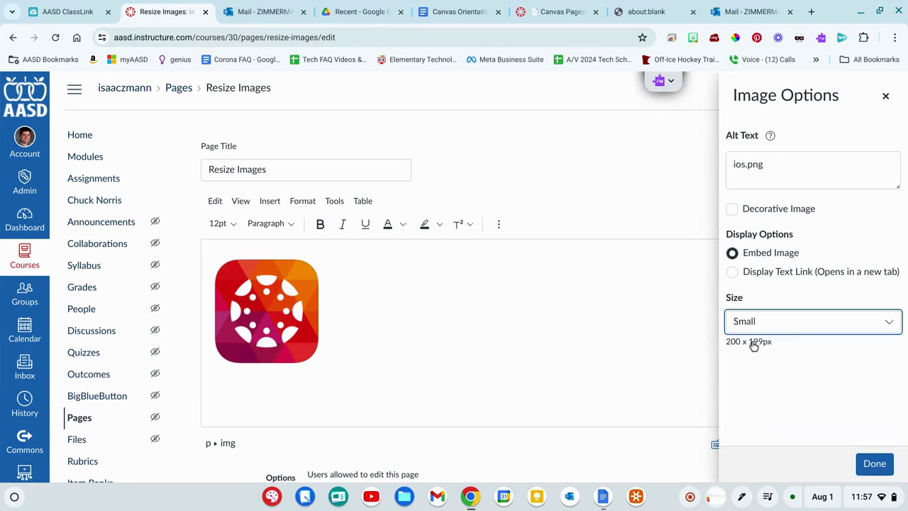
click(875, 475)
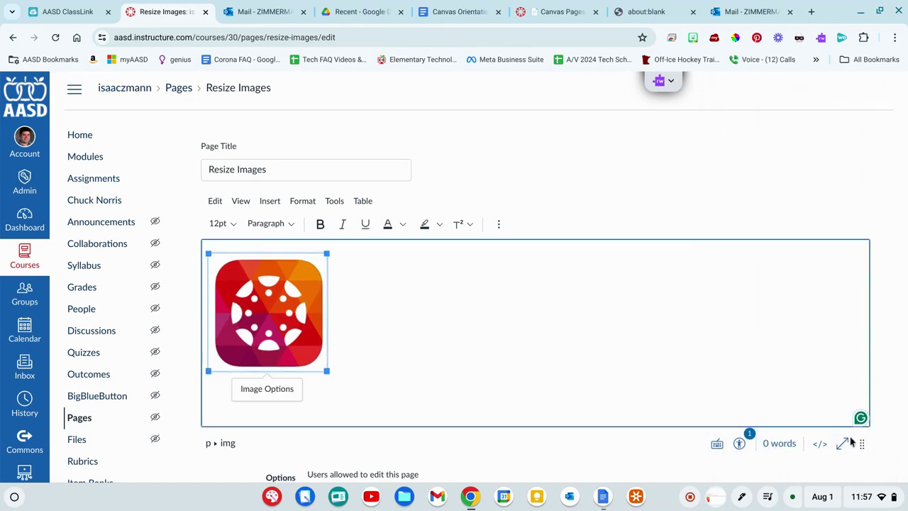
- Change the logo image to the Large preset size, 400 x 398 px
click(293, 393)
click(893, 323)
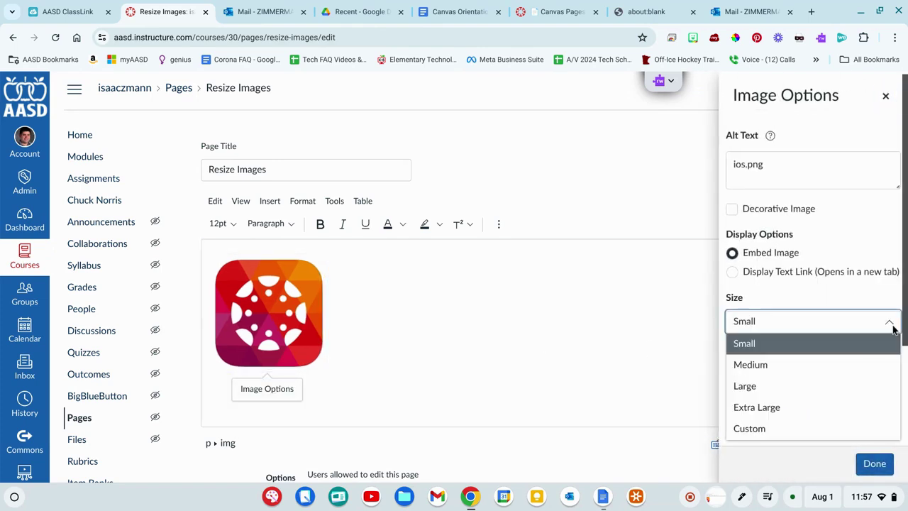
click(825, 385)
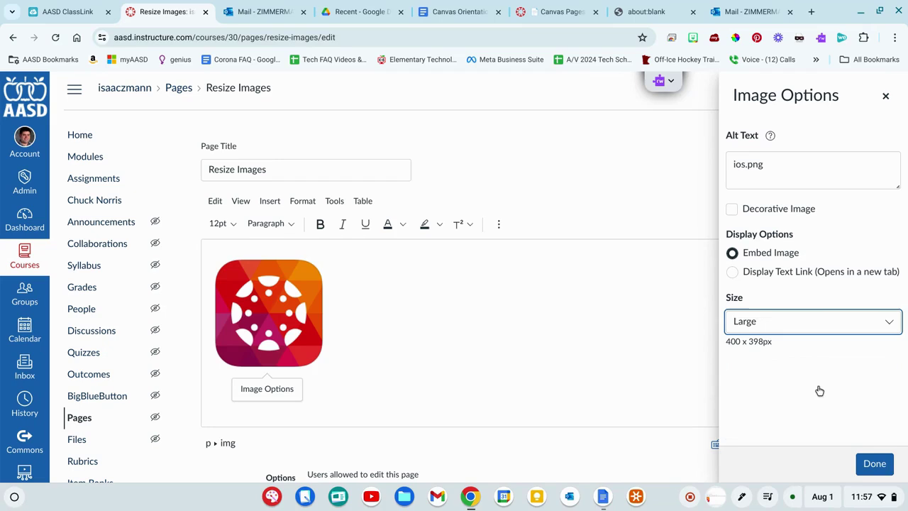
click(874, 463)
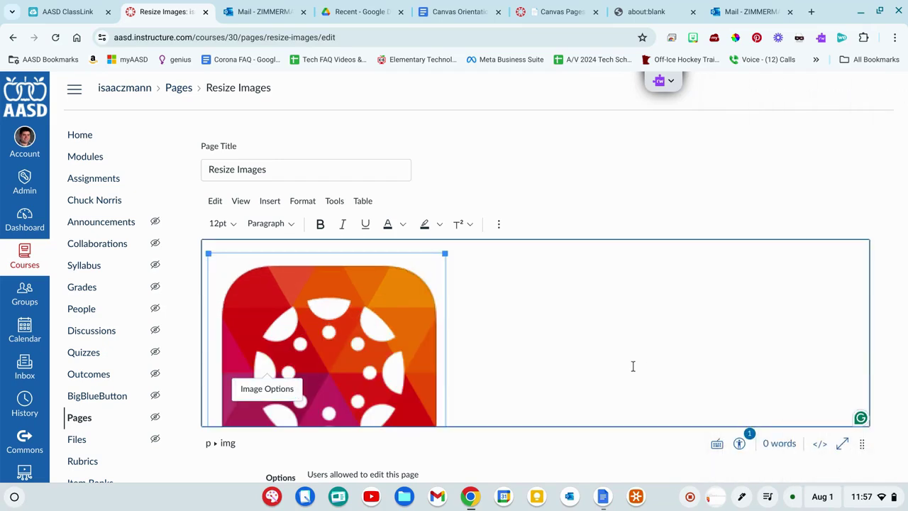
- Give the logo image a custom width of 350 pixels
click(295, 387)
click(862, 322)
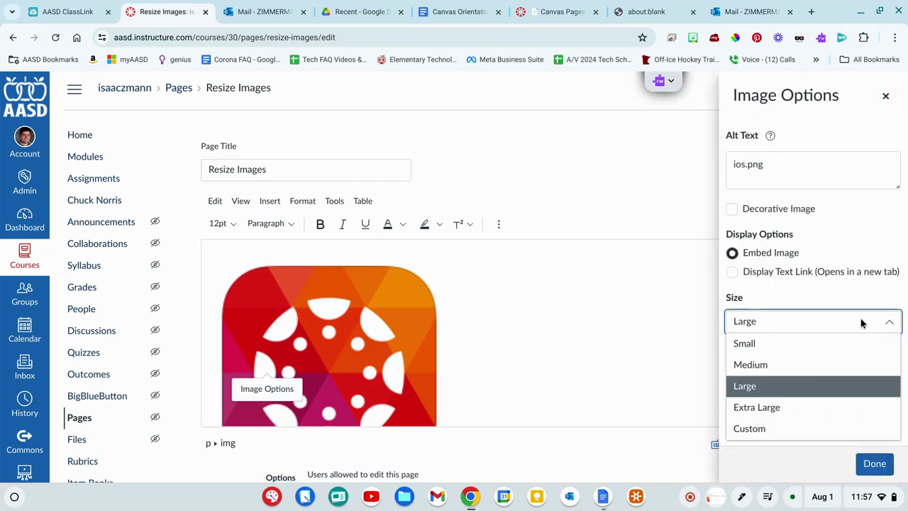
click(772, 434)
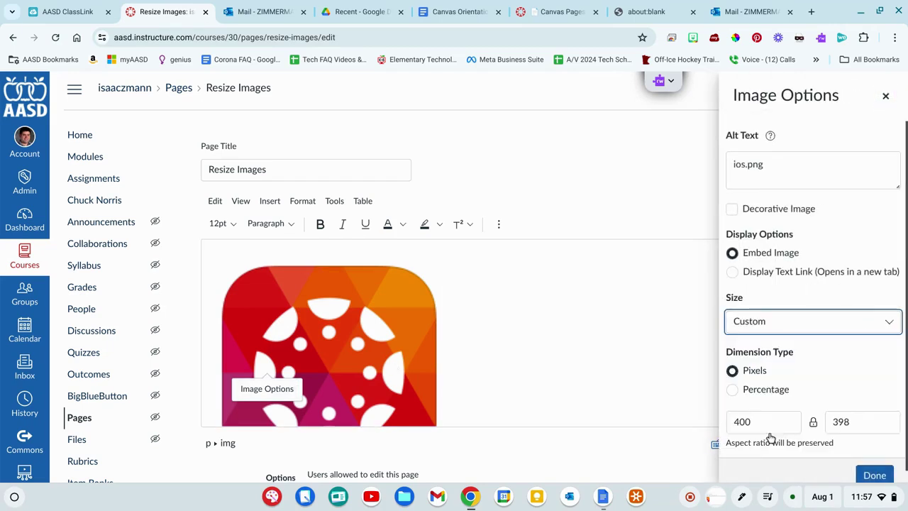
double_click(751, 421)
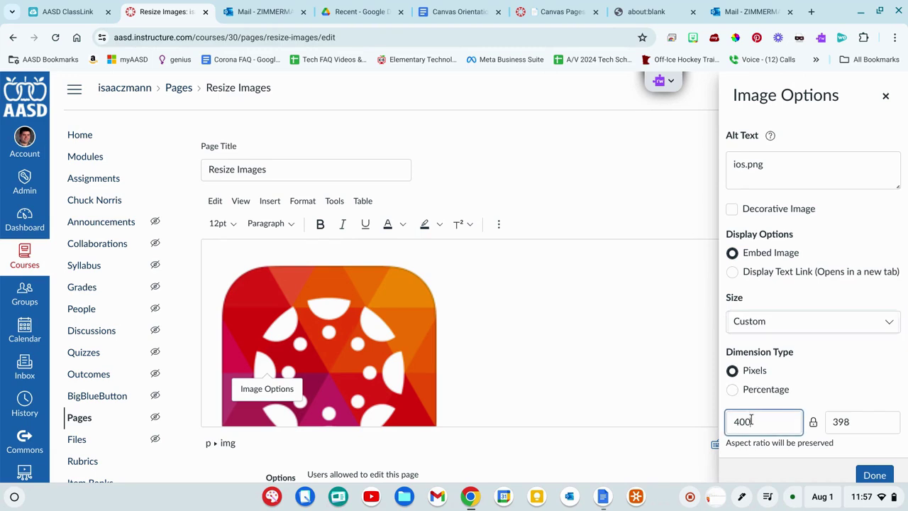
text(350)
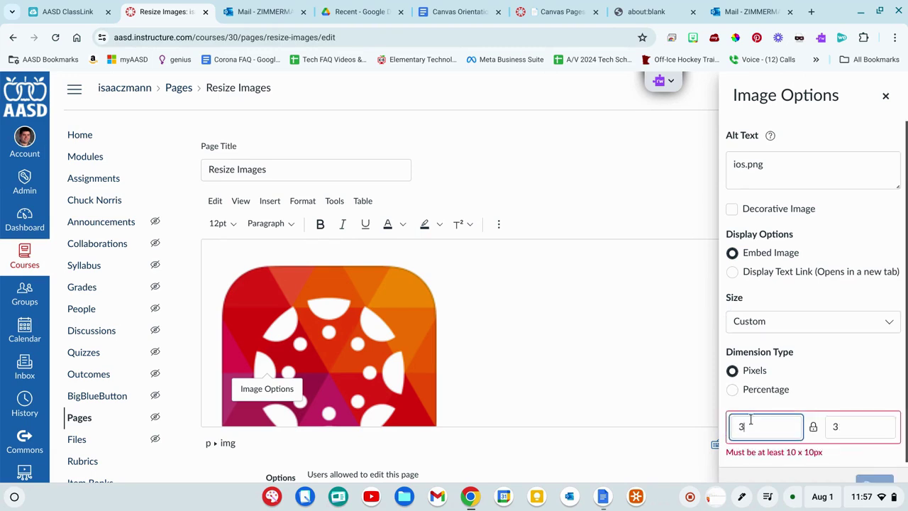
click(873, 474)
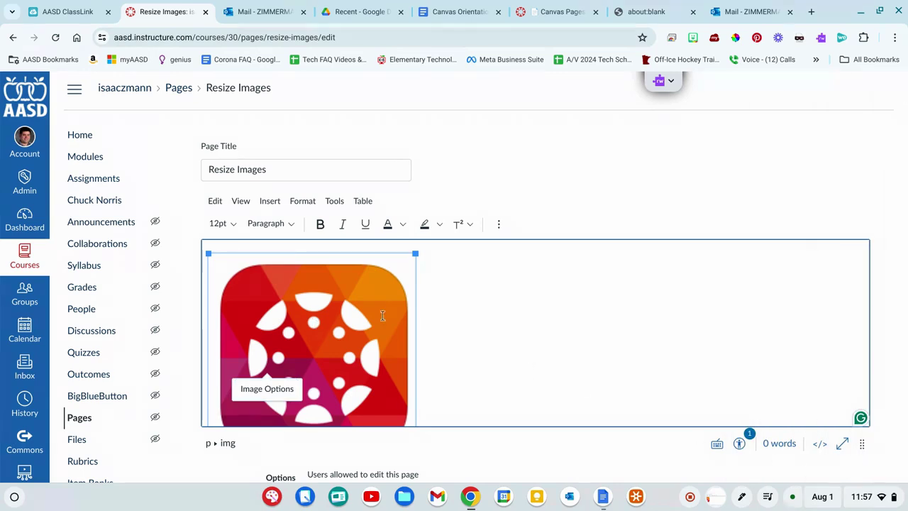
- Switch the image sizing to percentage and set it to 75%
click(270, 390)
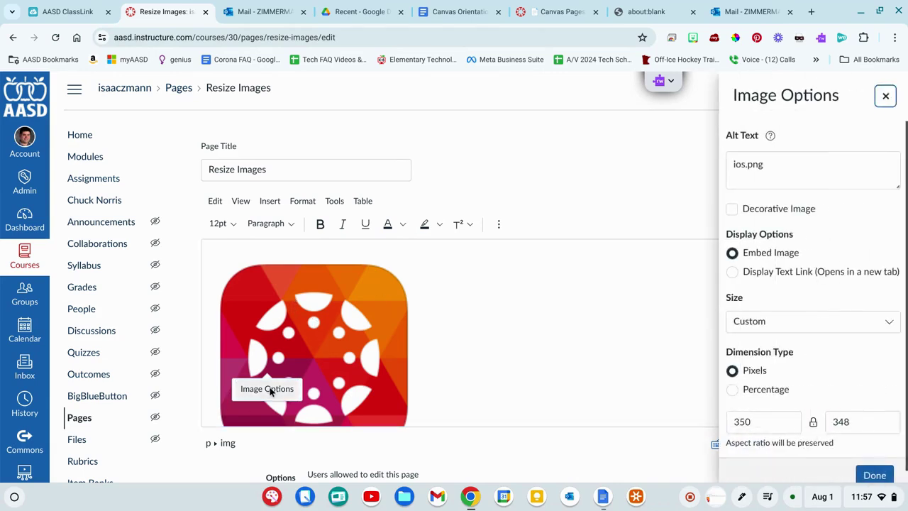
click(732, 389)
double_click(796, 424)
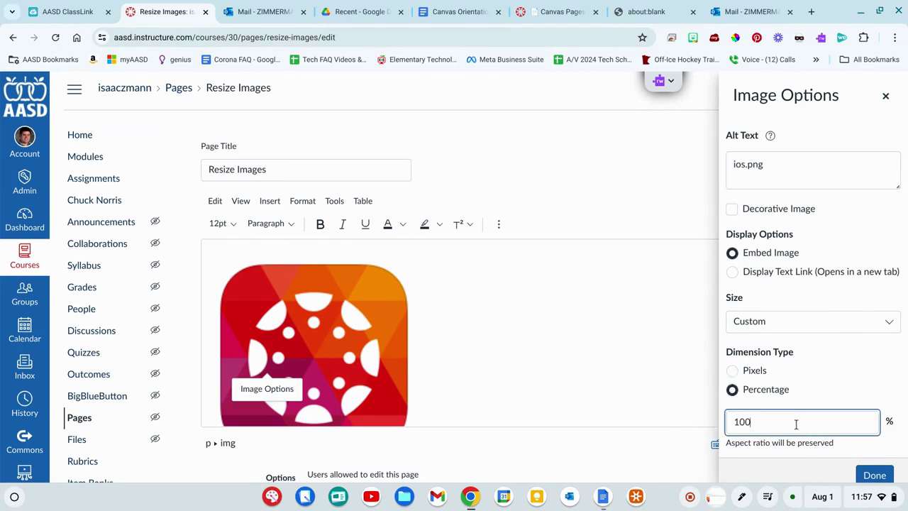
text(75)
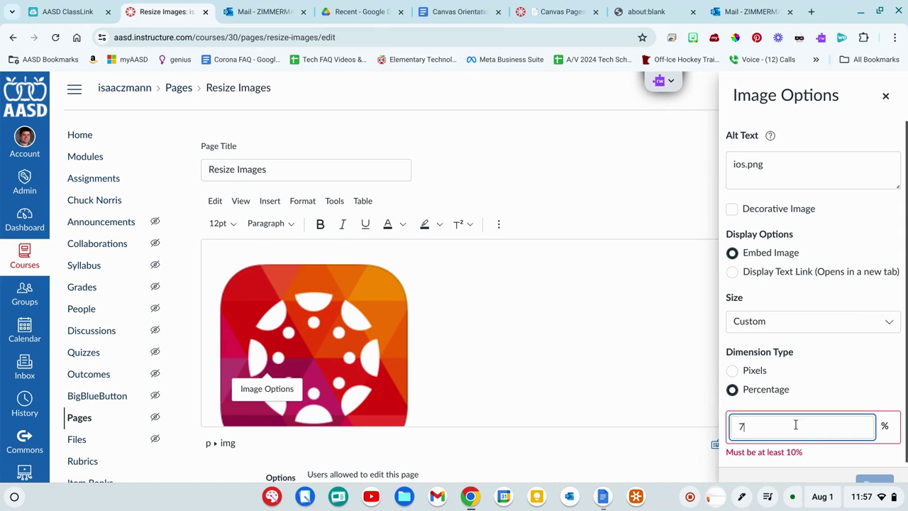
click(875, 472)
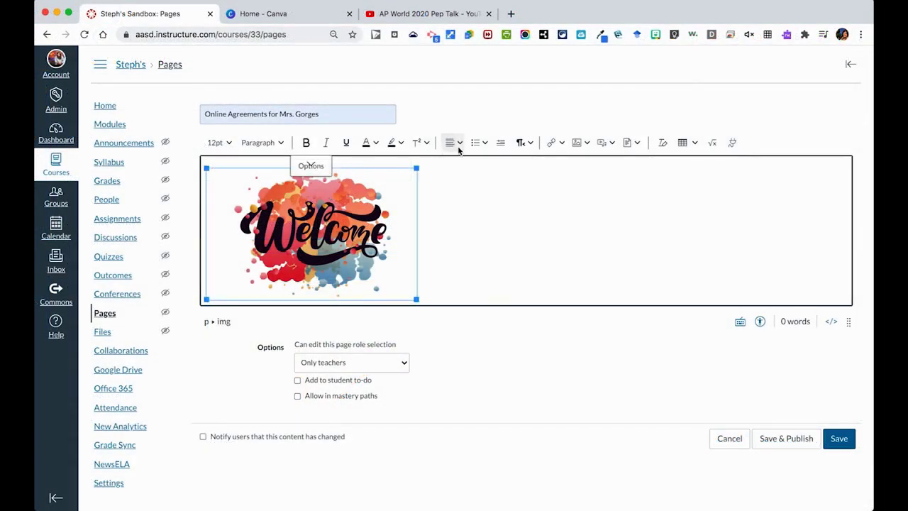
- Center-align the Welcome image and add an empty line beneath it
click(461, 146)
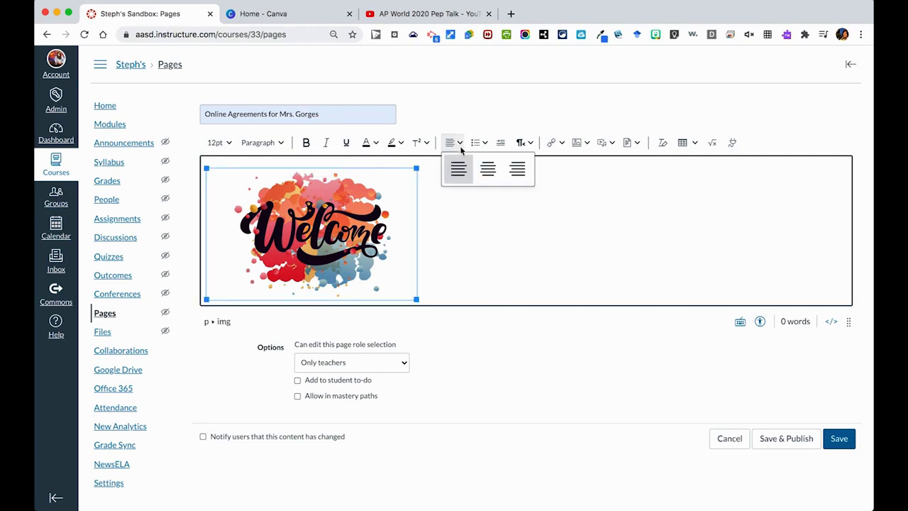
click(489, 171)
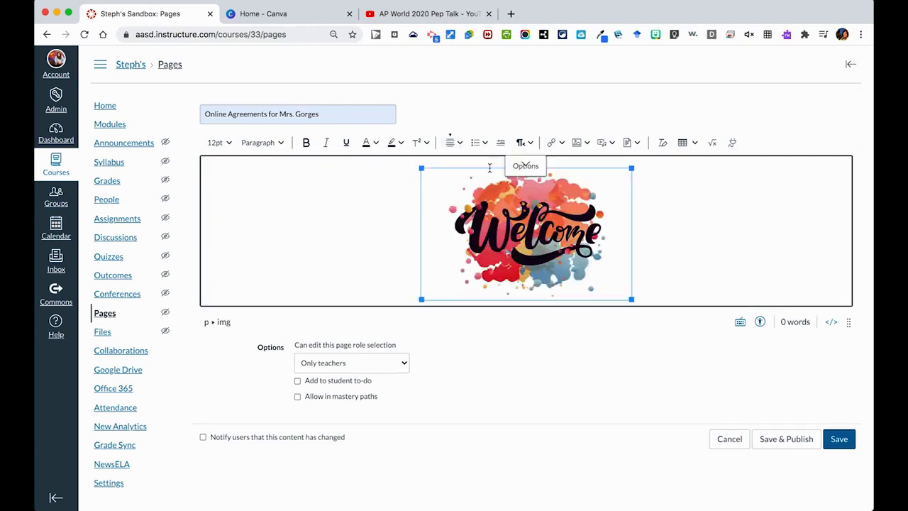
click(661, 284)
key(Return)
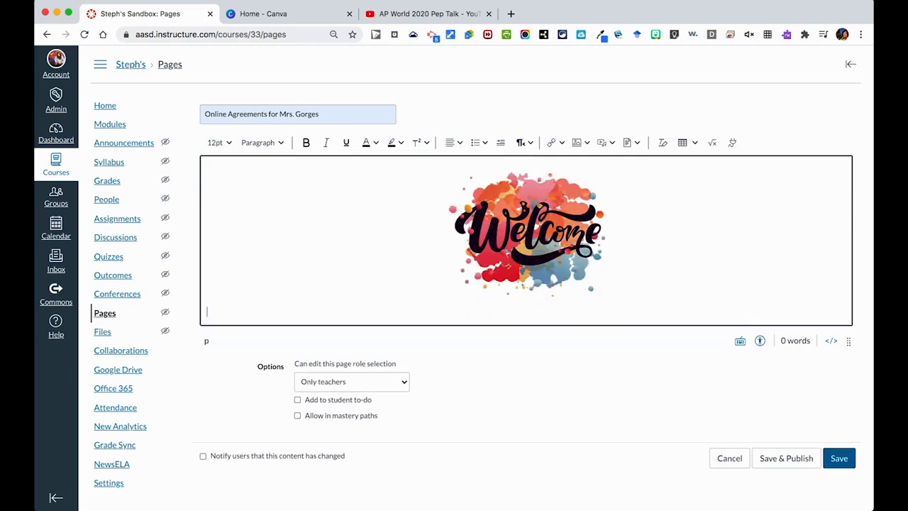
- Insert a two-column, one-row table below the Welcome image
click(683, 143)
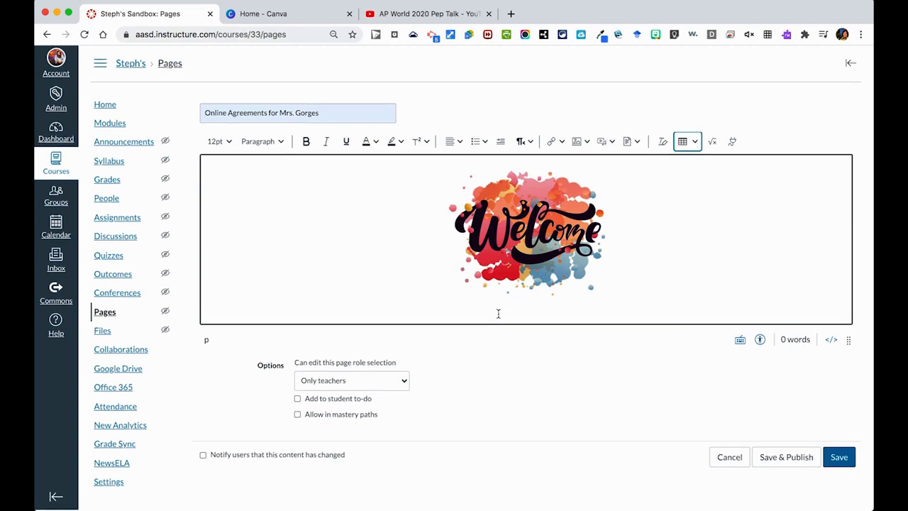
click(694, 144)
mouse_move(701, 165)
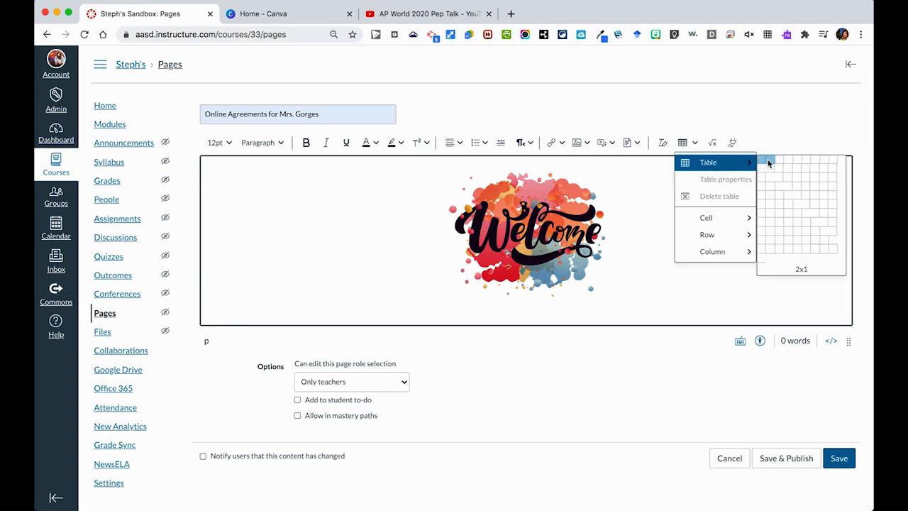
click(769, 163)
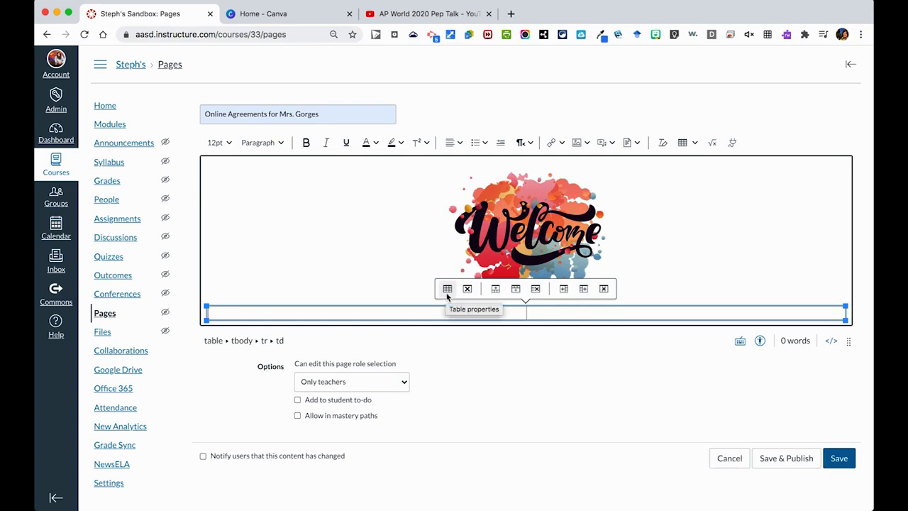
- Set the table's border width to 0 and start a new line inside a cell
click(447, 295)
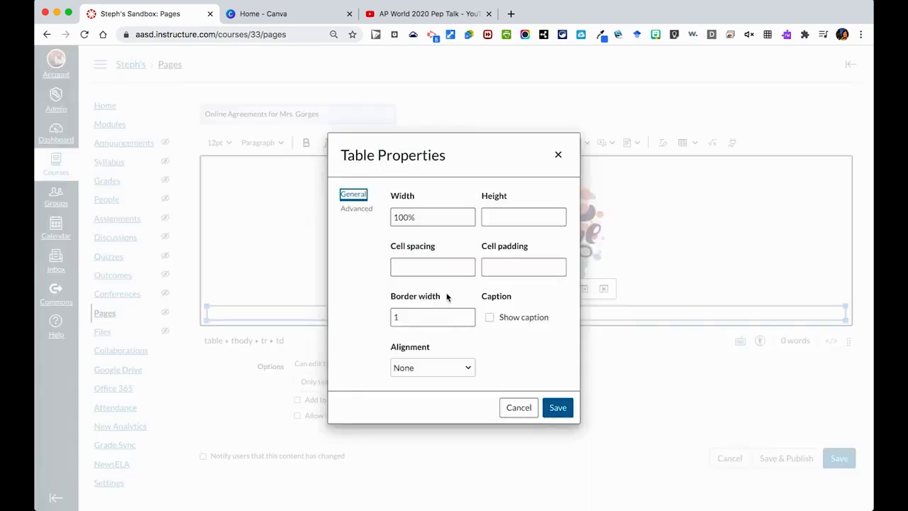
double_click(434, 315)
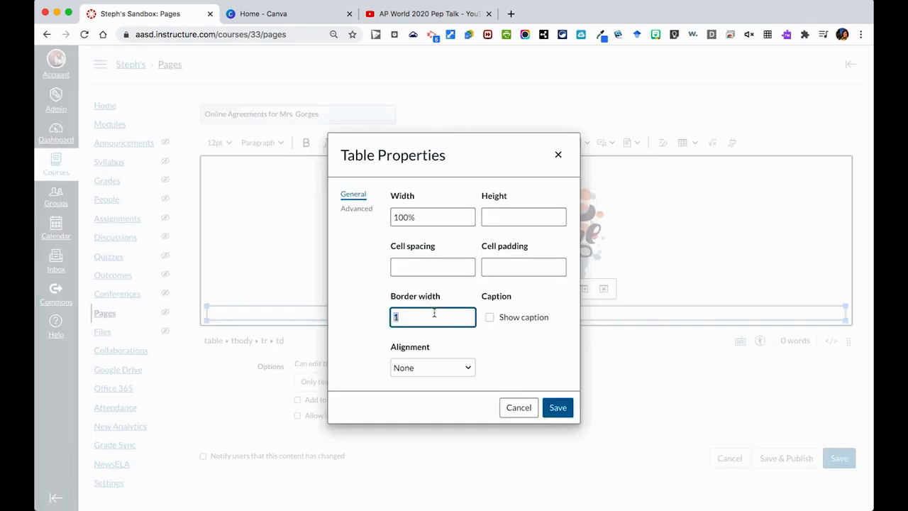
text(0)
click(552, 407)
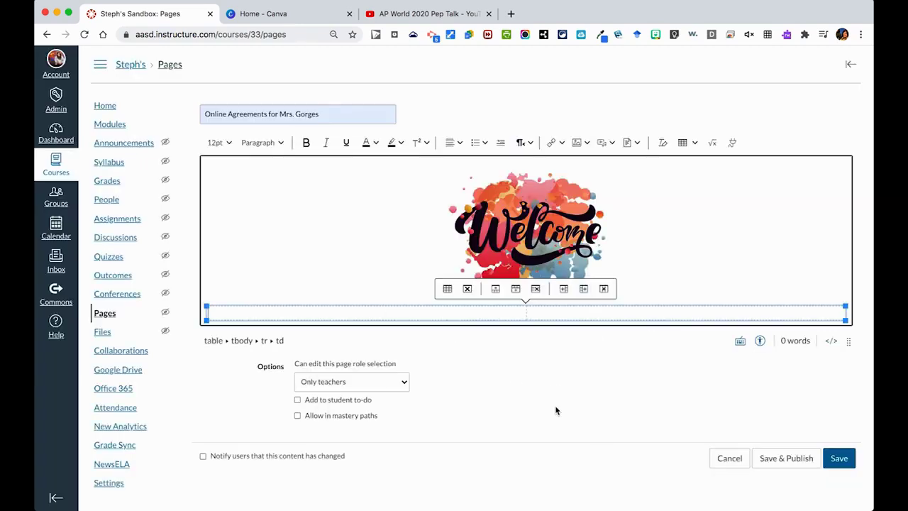
click(374, 310)
key(Return)
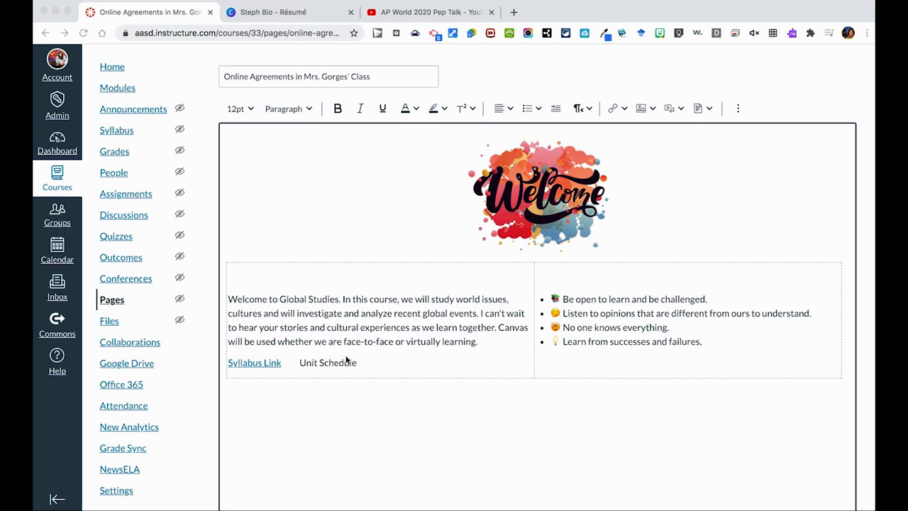
- Select the words 'Unit Schedule' in the table and bring up the link options
click(301, 365)
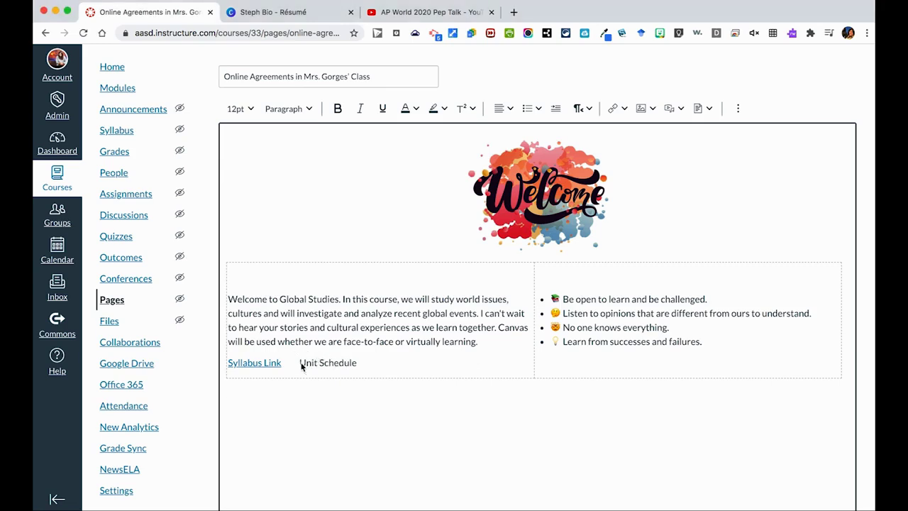
drag(301, 366, 356, 364)
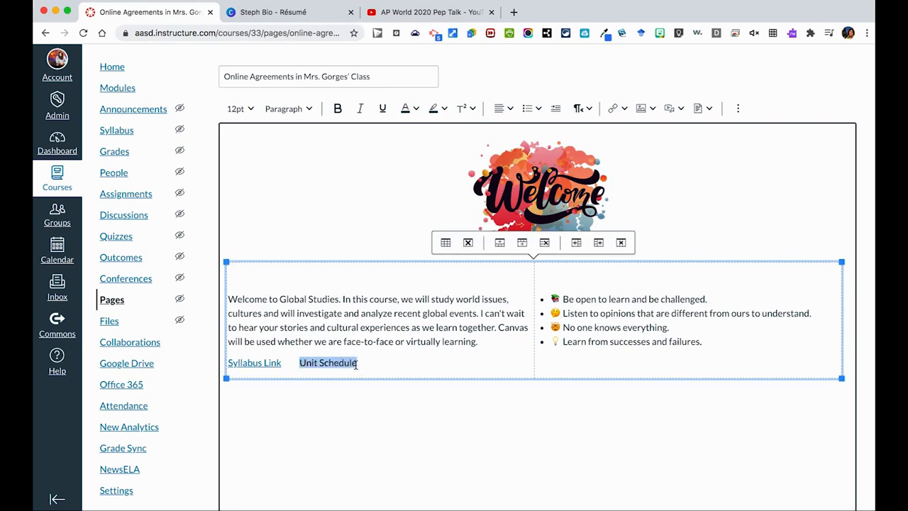
click(624, 111)
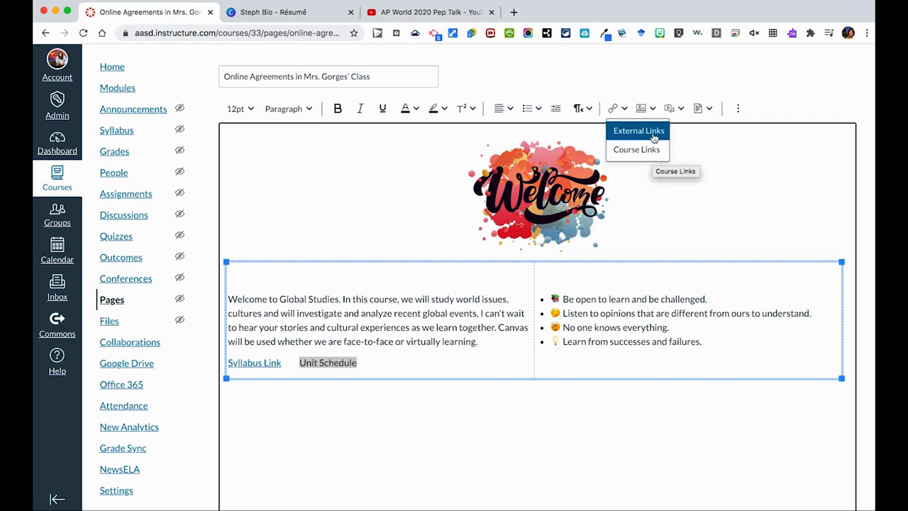
- Link 'Unit Schedule' to the suggested district grading-for-learning web address
click(652, 132)
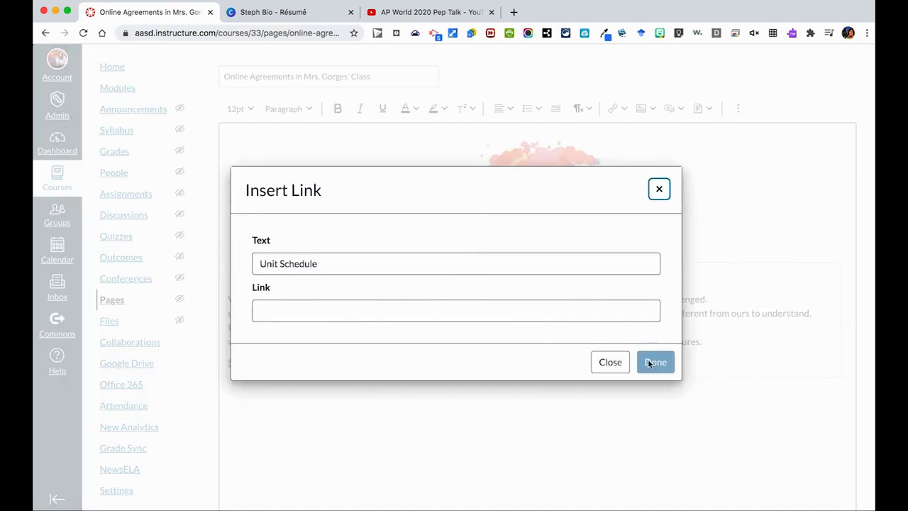
click(425, 312)
click(416, 335)
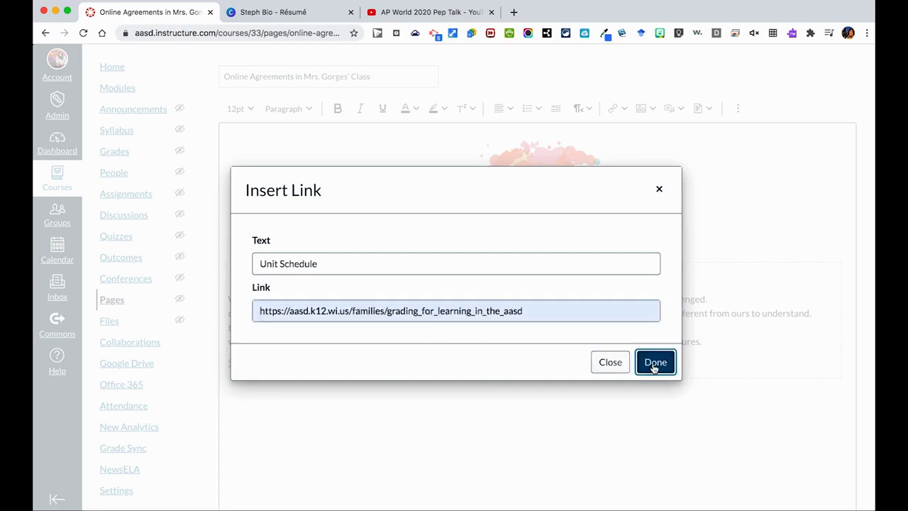
click(655, 362)
scroll(301, 378, down, 2)
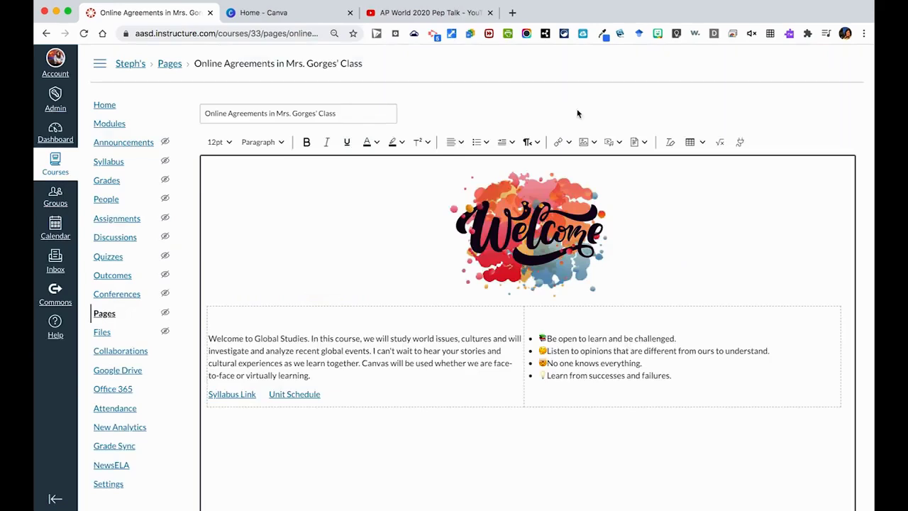
- View the Upload/Record Media dialog's Embed option, then close it without adding media
click(589, 144)
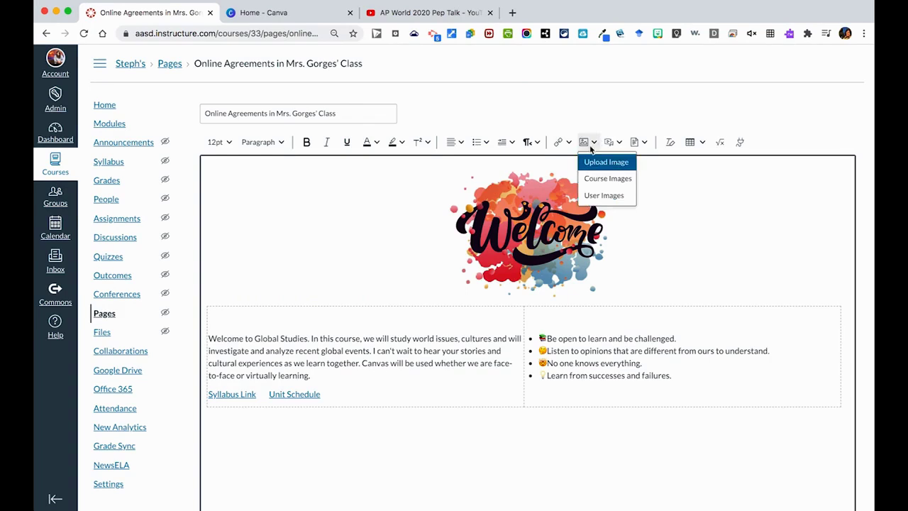
click(620, 142)
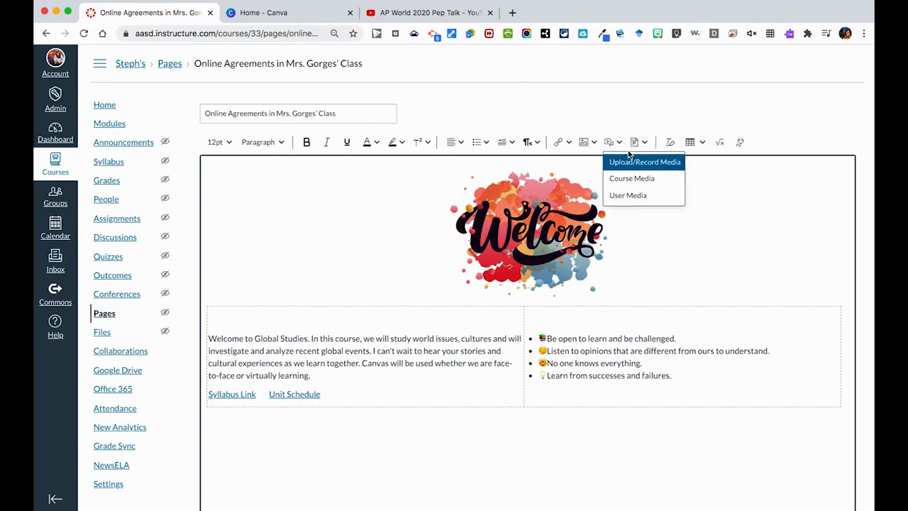
click(631, 162)
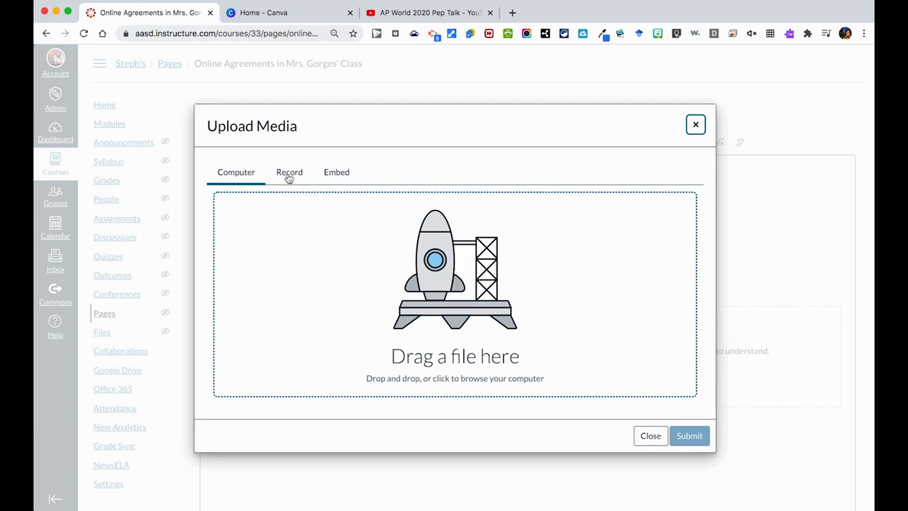
click(340, 175)
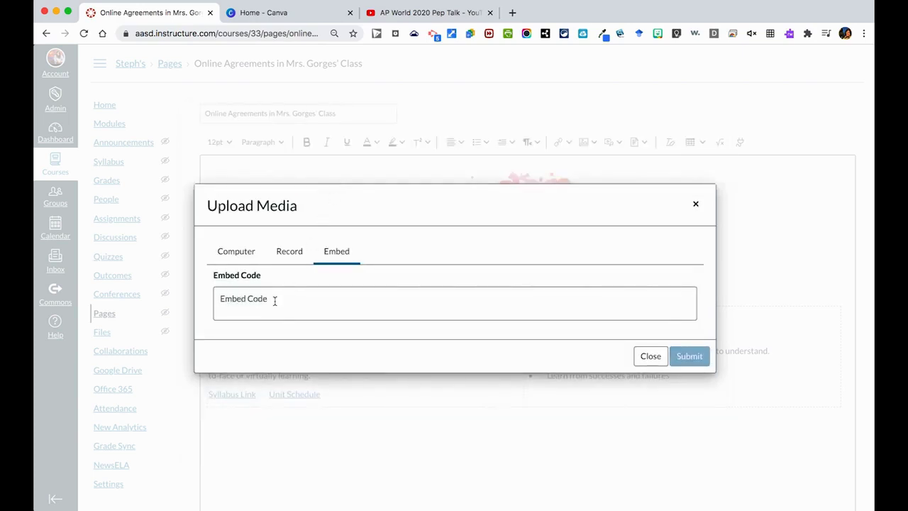
click(695, 205)
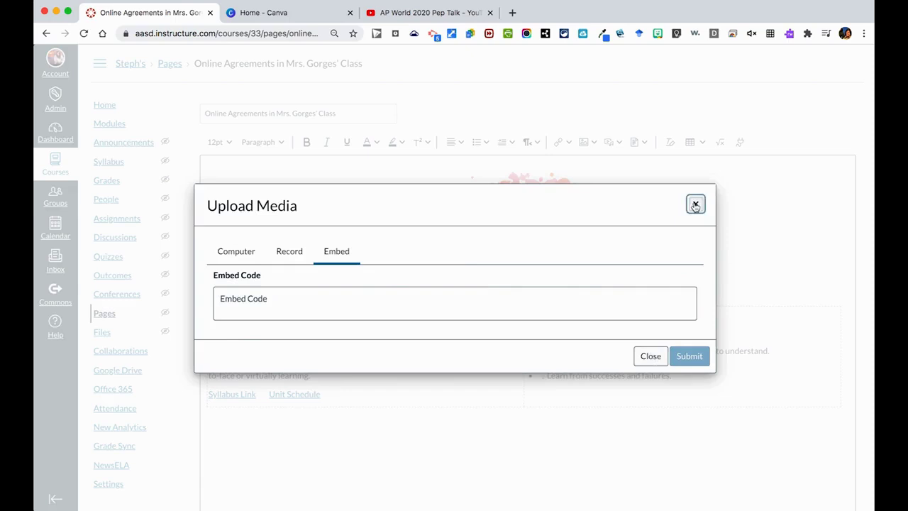